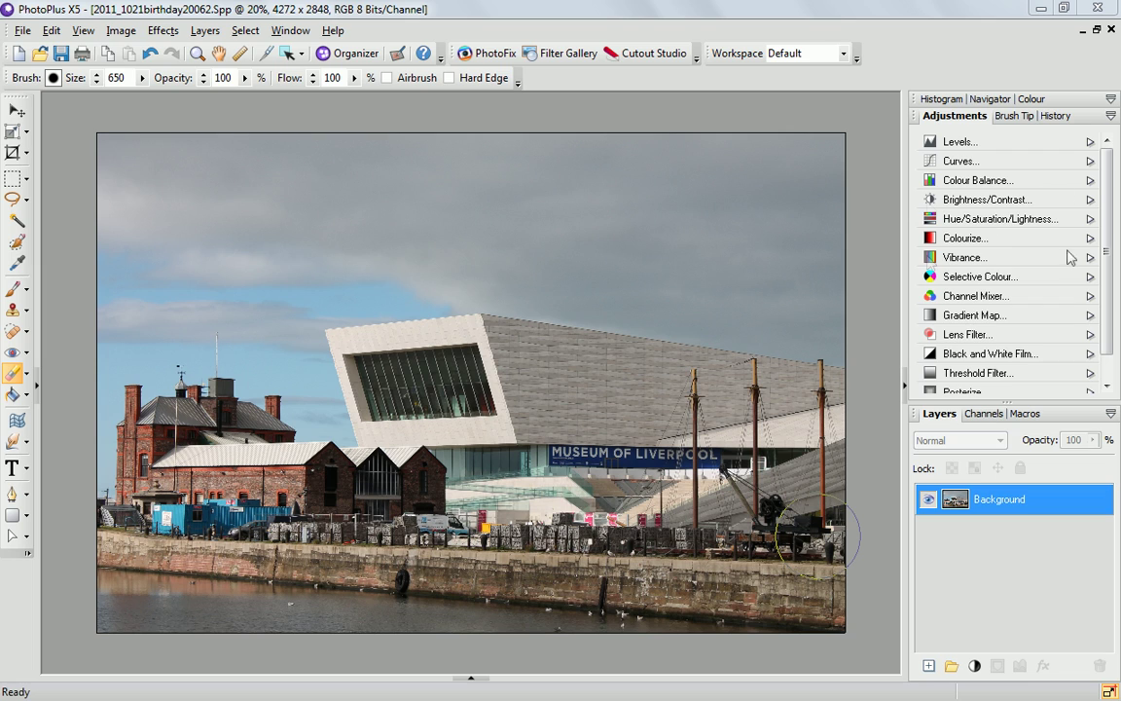
Add a Brightness/Contrast adjustment with Contrast 77 and Brightness 4.
{"action": "left_click", "coordinate": [1005, 200]}
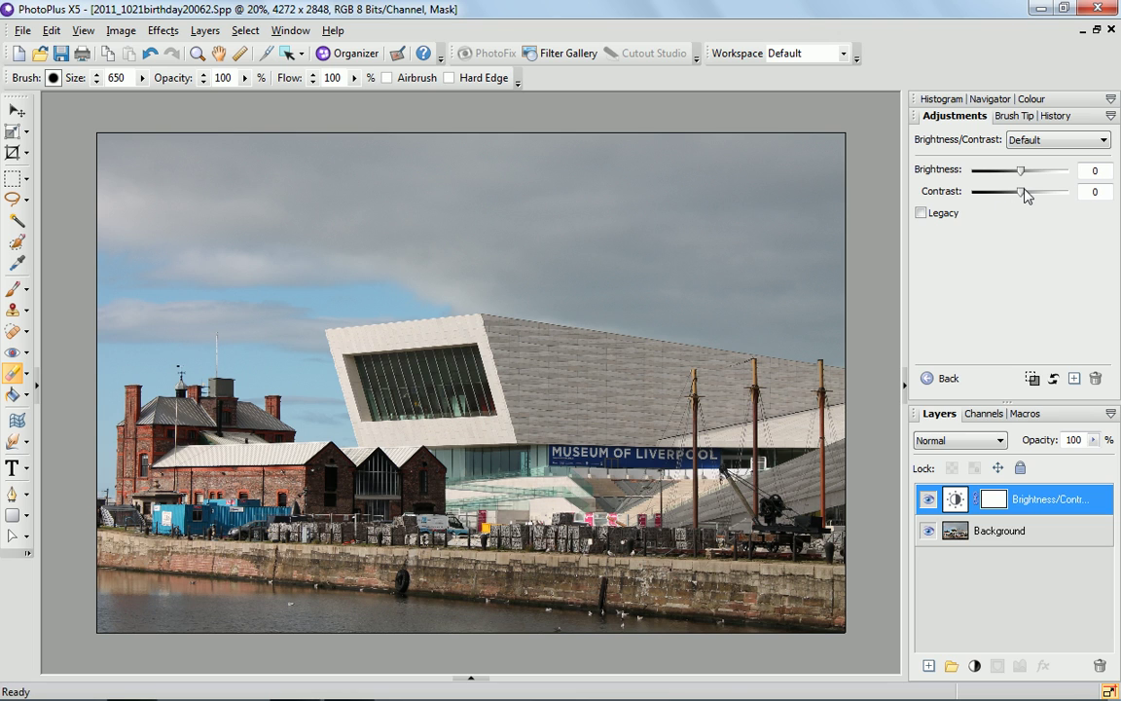
{"action": "left_click_drag", "start_coordinate": [1021, 192], "coordinate": [1061, 197]}
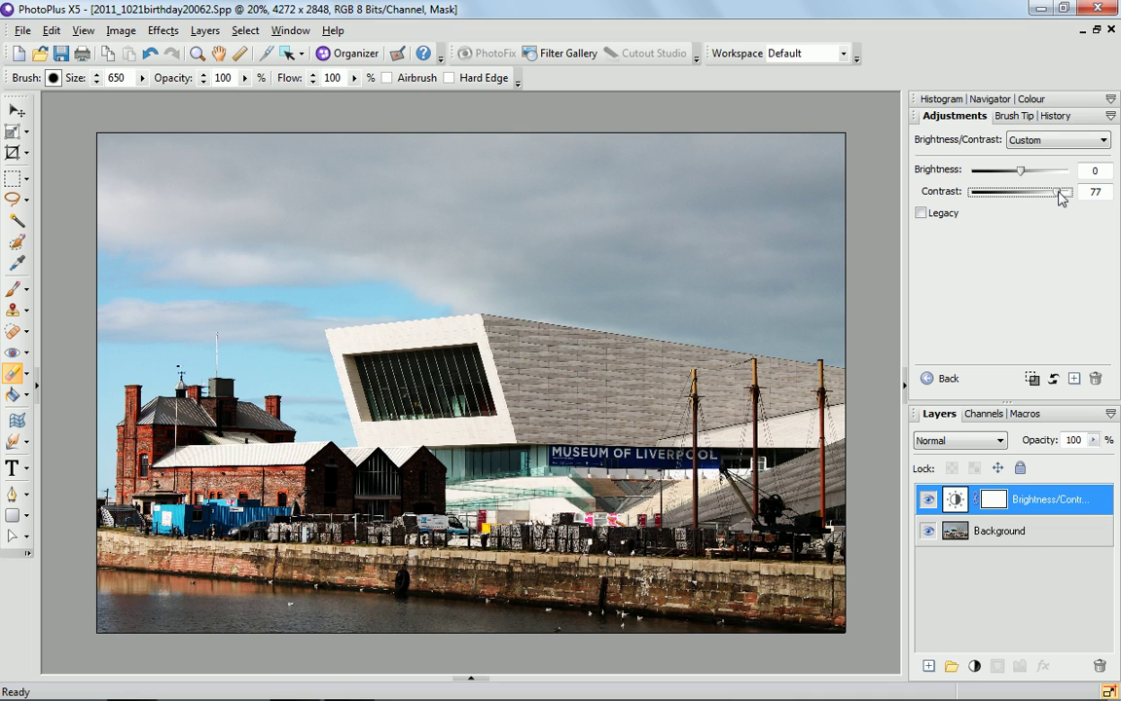
{"action": "left_click_drag", "start_coordinate": [1021, 174], "coordinate": [1025, 175]}
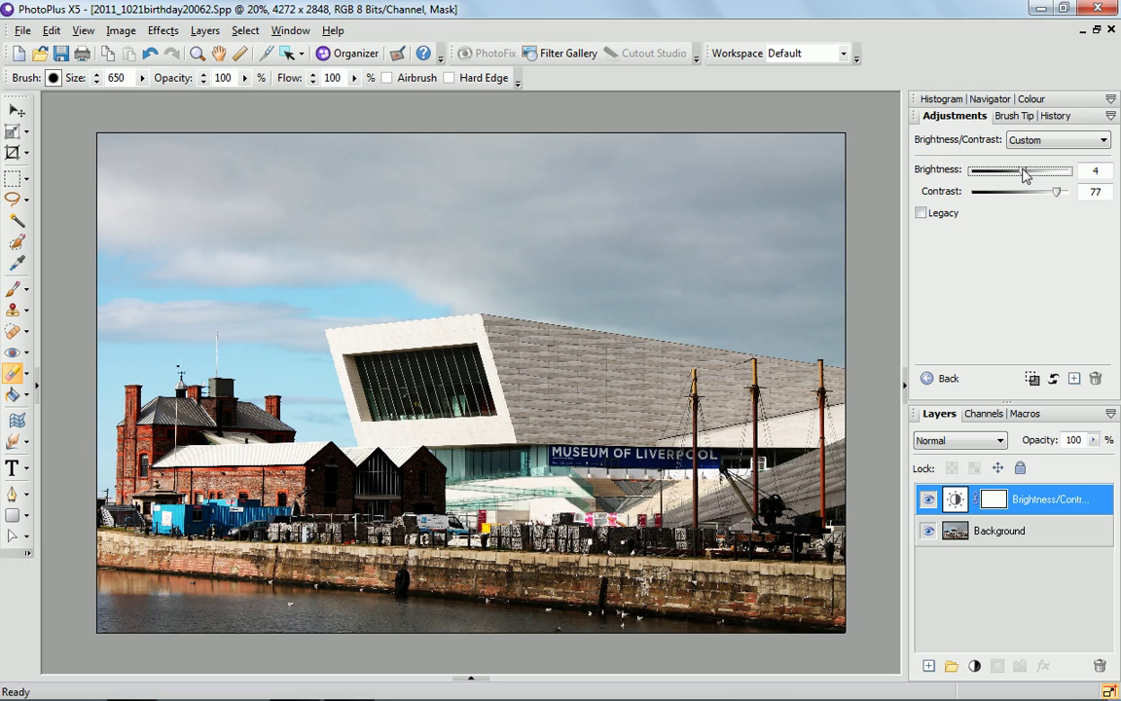
Merge the adjustment and Background into a single layer with Merge All.
{"action": "left_click", "coordinate": [1039, 540], "text": "ctrl"}
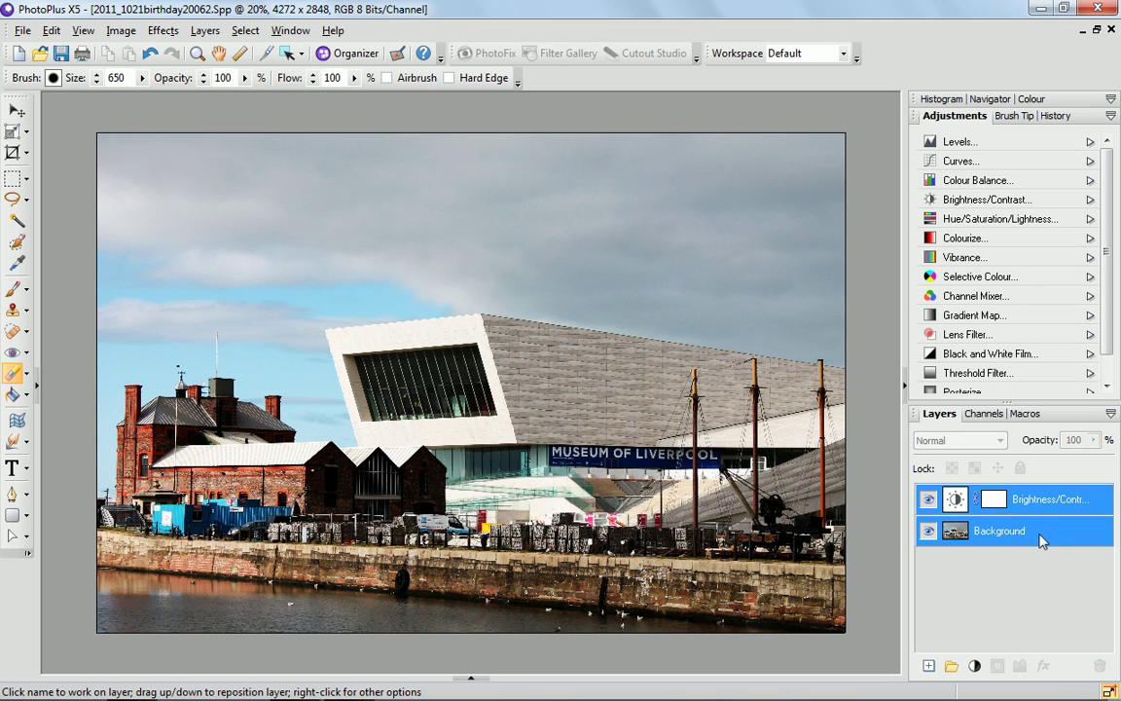
{"action": "right_click", "coordinate": [1038, 538]}
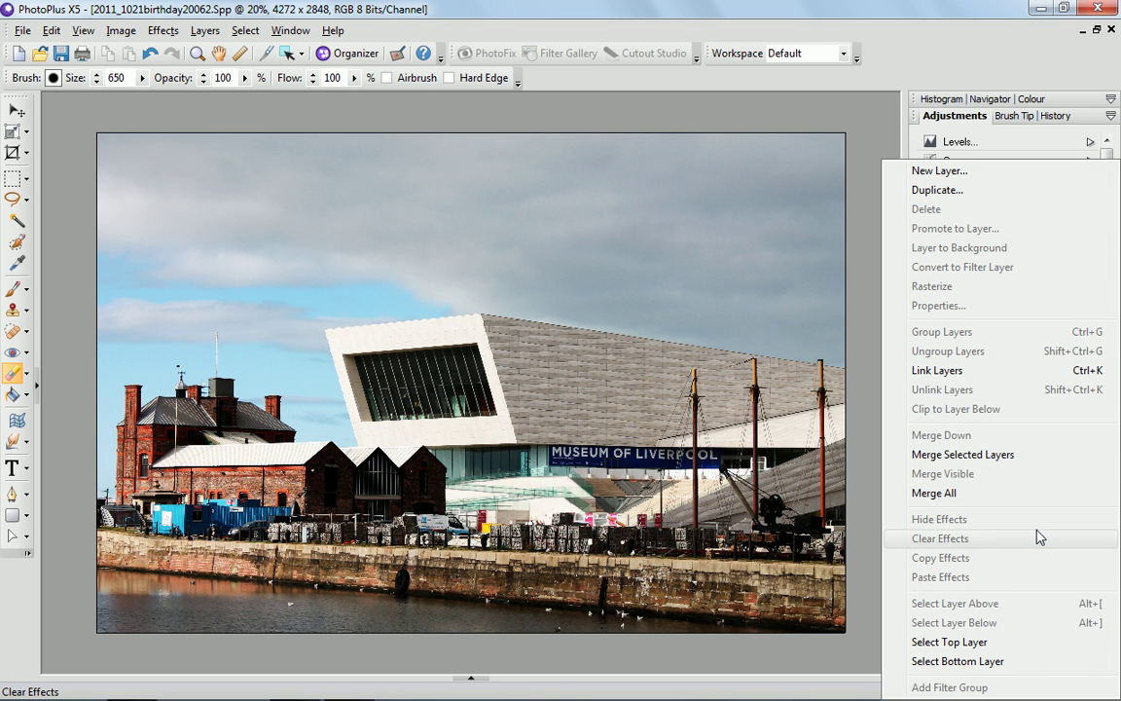
{"action": "left_click", "coordinate": [1025, 493]}
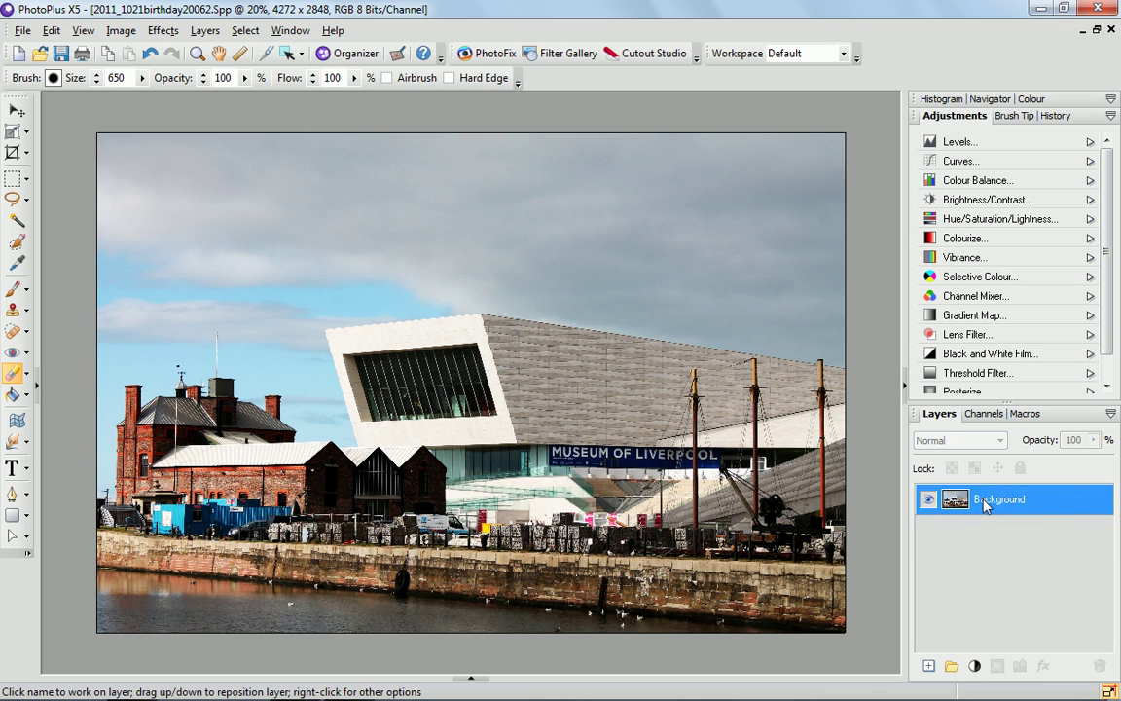
Duplicate Background as a layer named 'tilt shift' and convert it to a filter layer.
{"action": "right_click", "coordinate": [985, 505]}
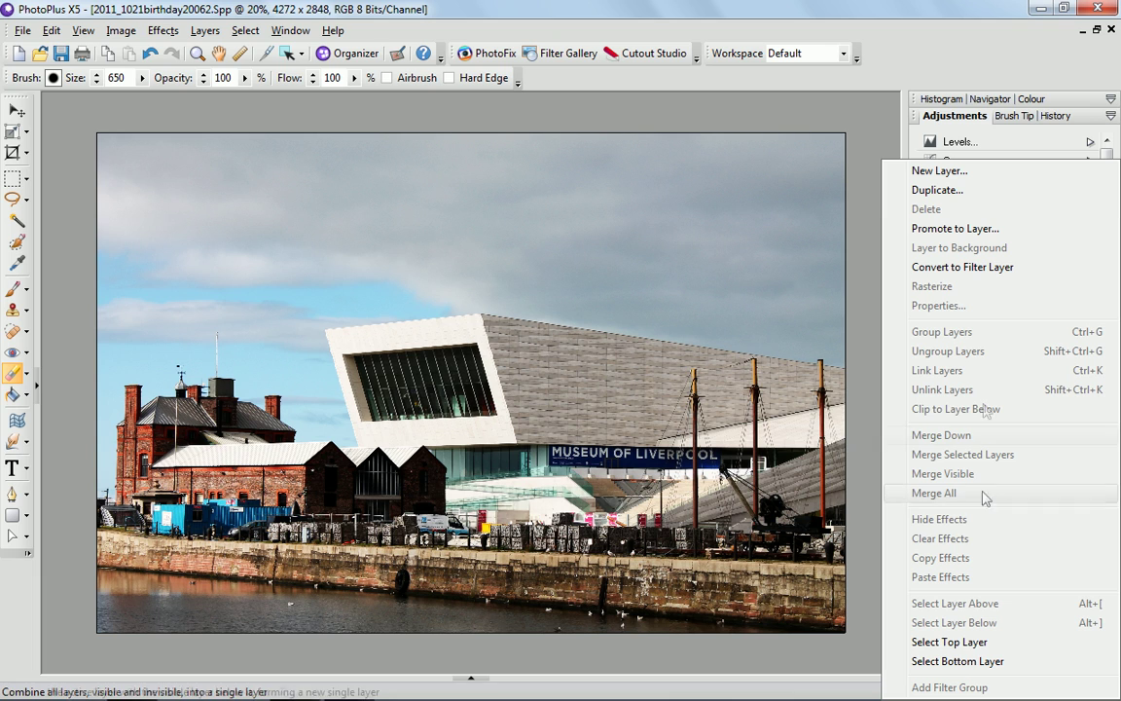
{"action": "left_click", "coordinate": [962, 190]}
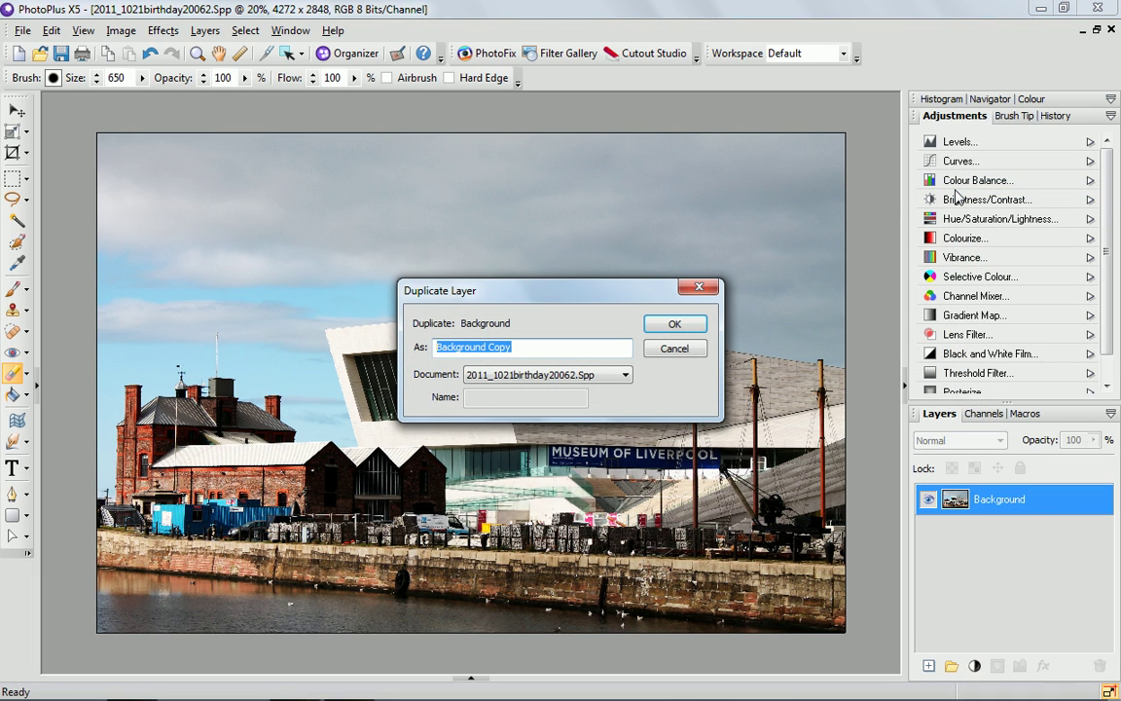
{"action": "type", "text": "tilt shif"}
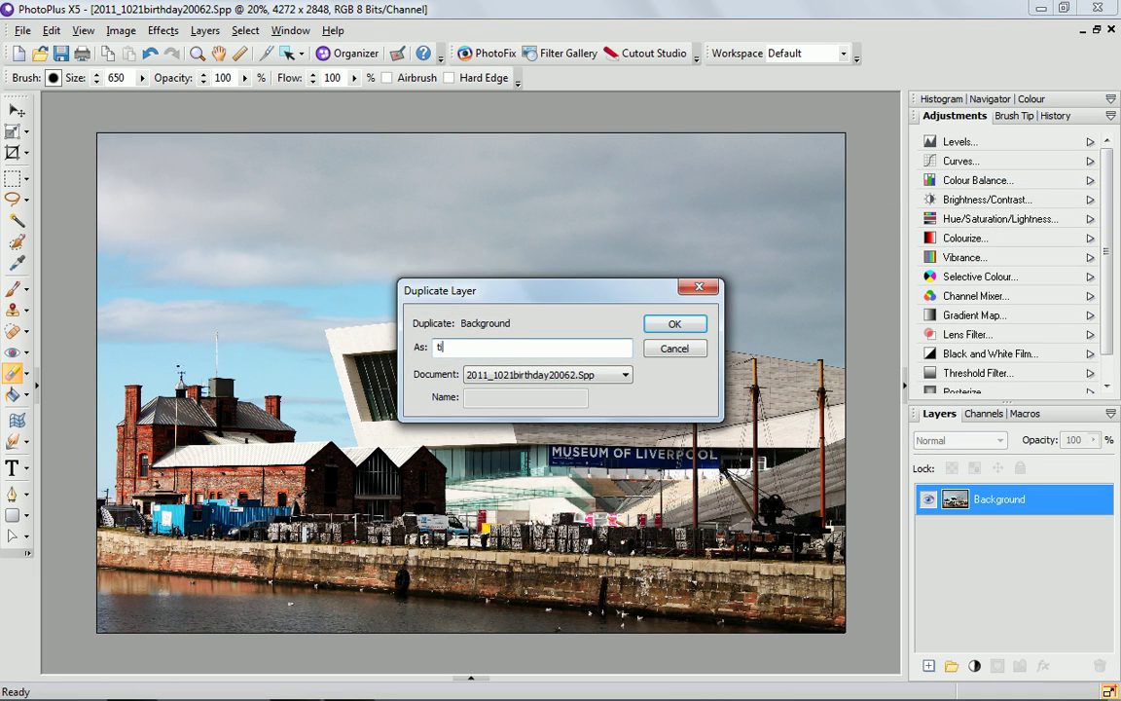
{"action": "type", "text": "t"}
{"action": "key", "text": "Return"}
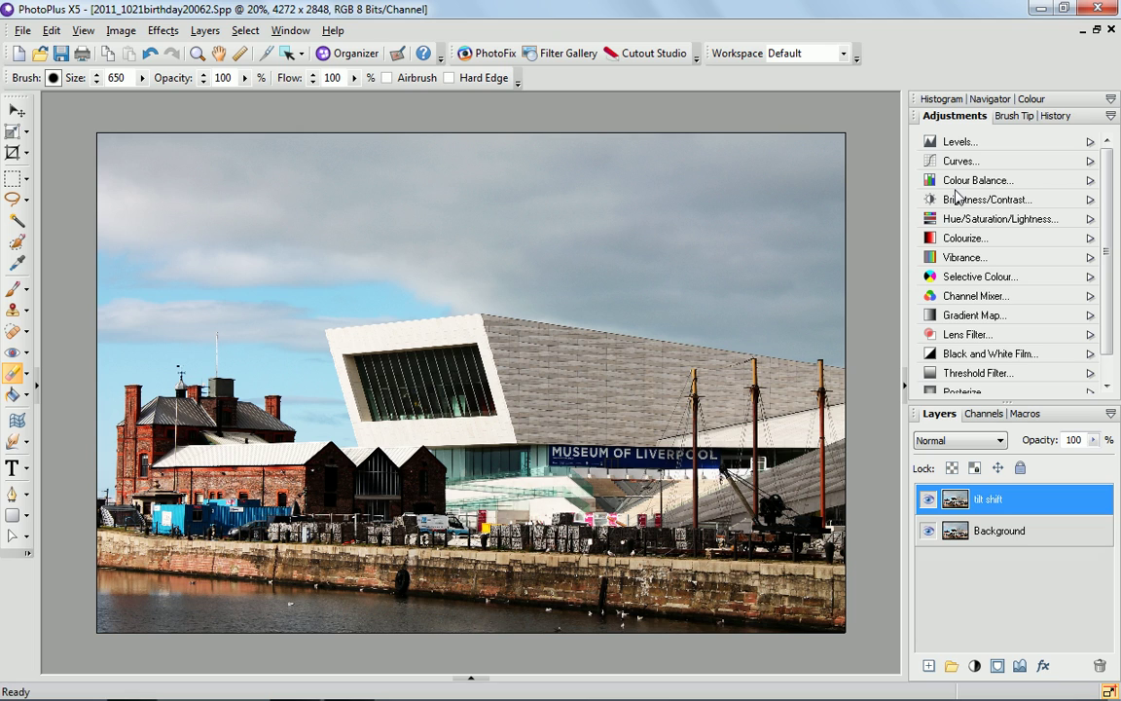
{"action": "right_click", "coordinate": [985, 499]}
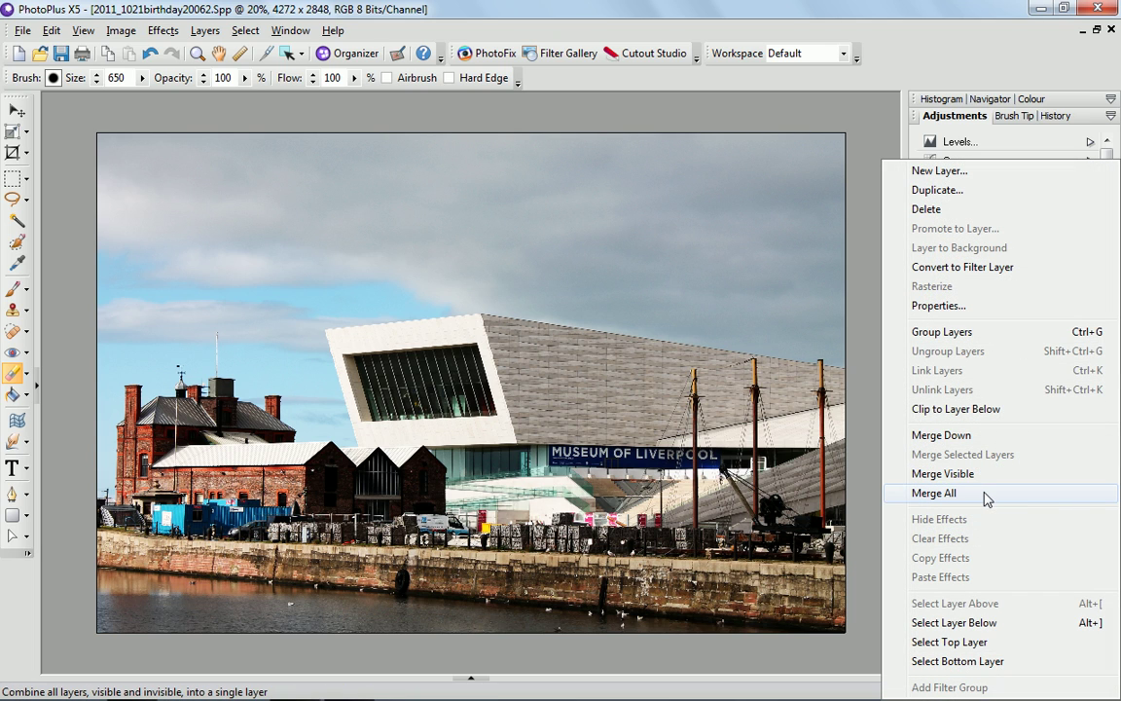
{"action": "left_click", "coordinate": [969, 269]}
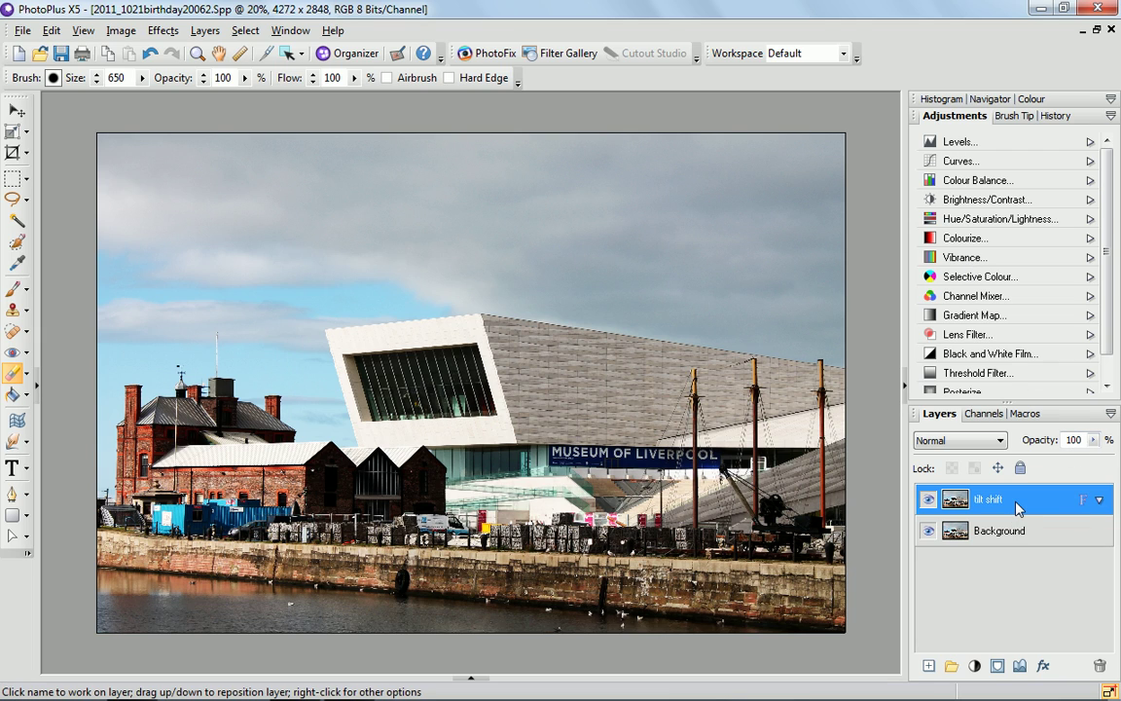
Apply a Gaussian Blur with radius 20 to the tilt shift filter layer.
{"action": "left_click_drag", "start_coordinate": [1017, 507], "coordinate": [336, 111]}
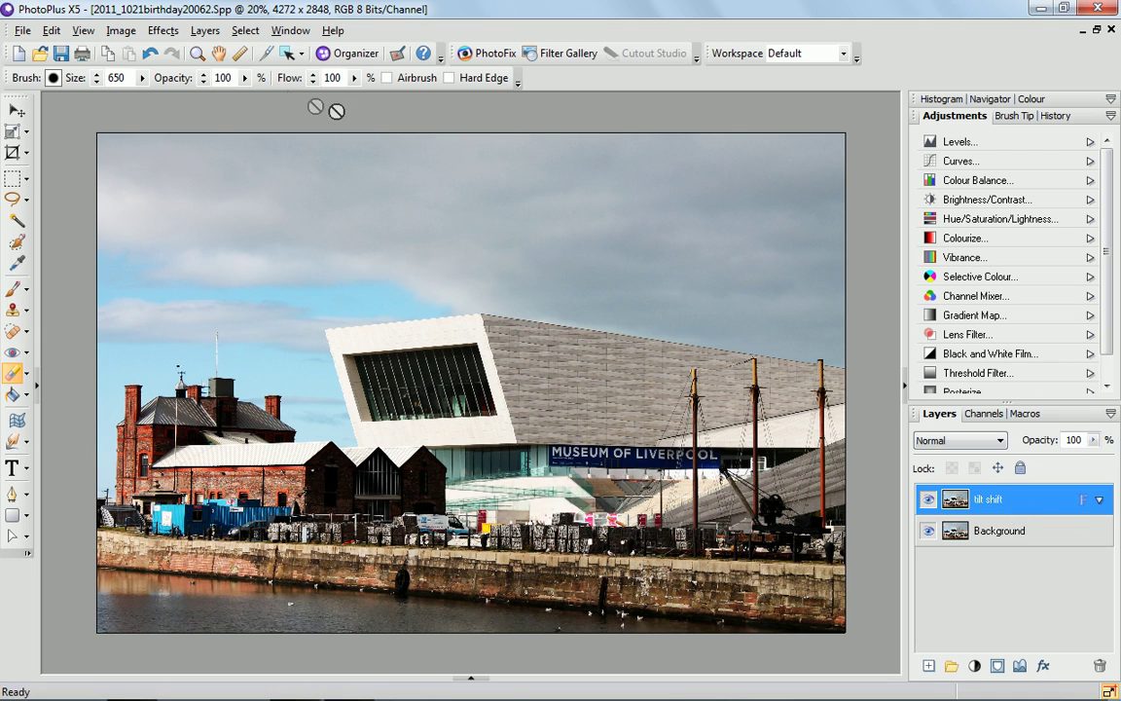
{"action": "left_click", "coordinate": [164, 34]}
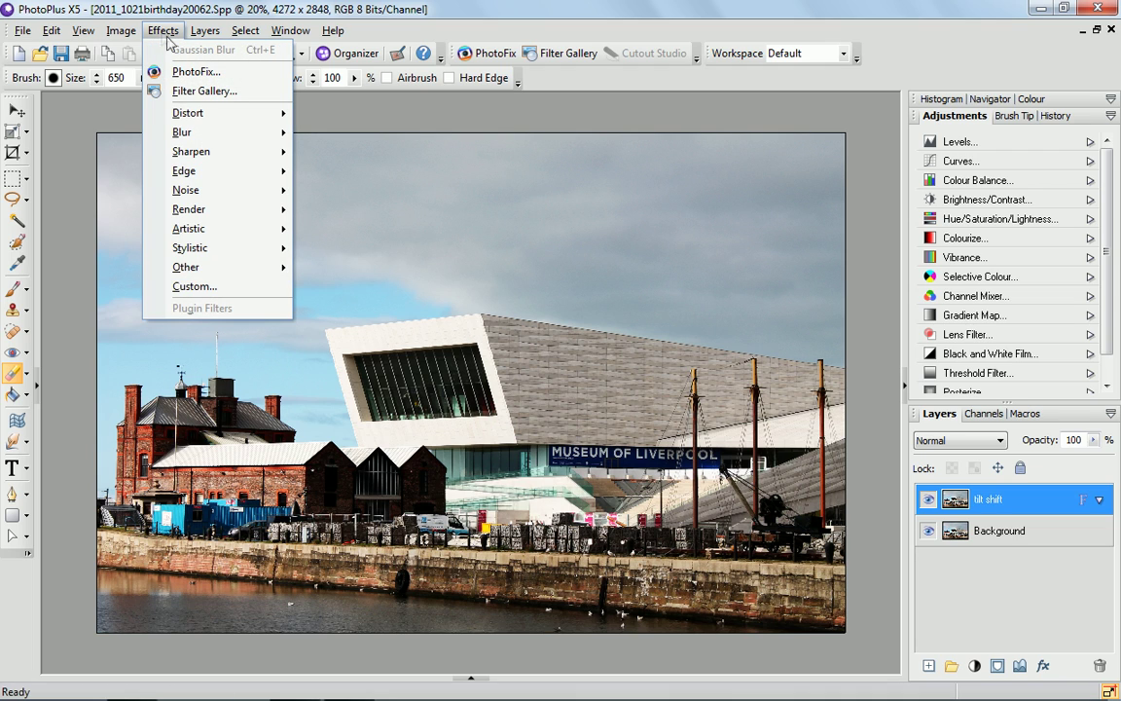
{"action": "mouse_move", "coordinate": [182, 133]}
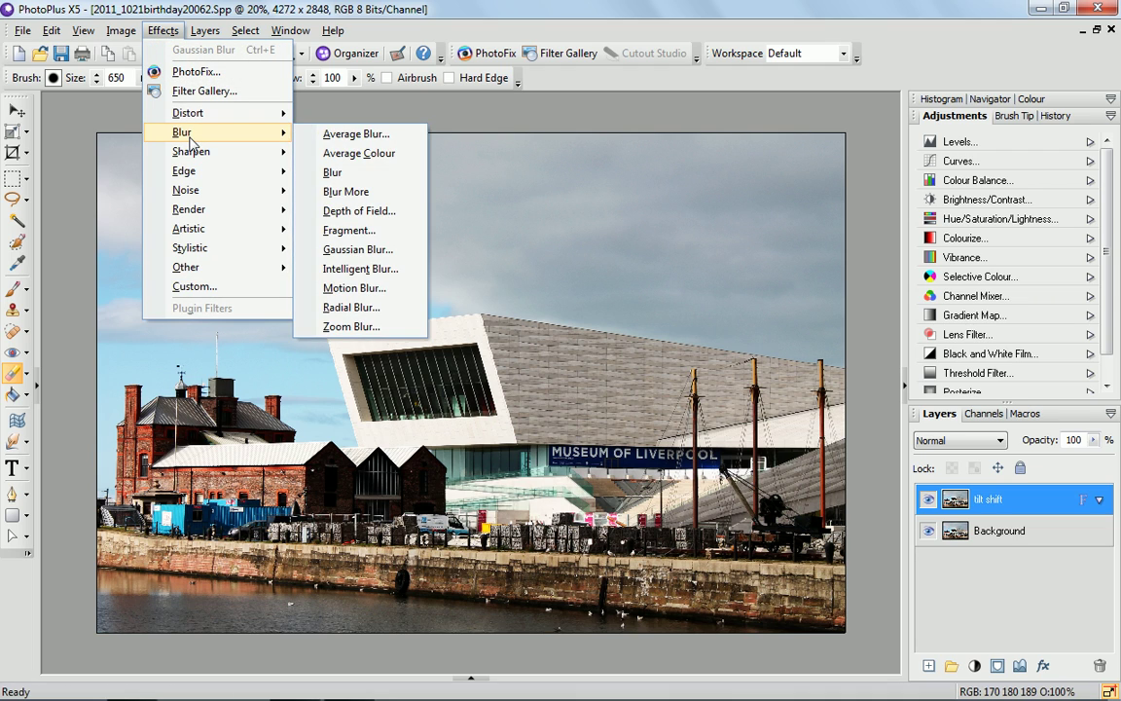
{"action": "left_click", "coordinate": [370, 249]}
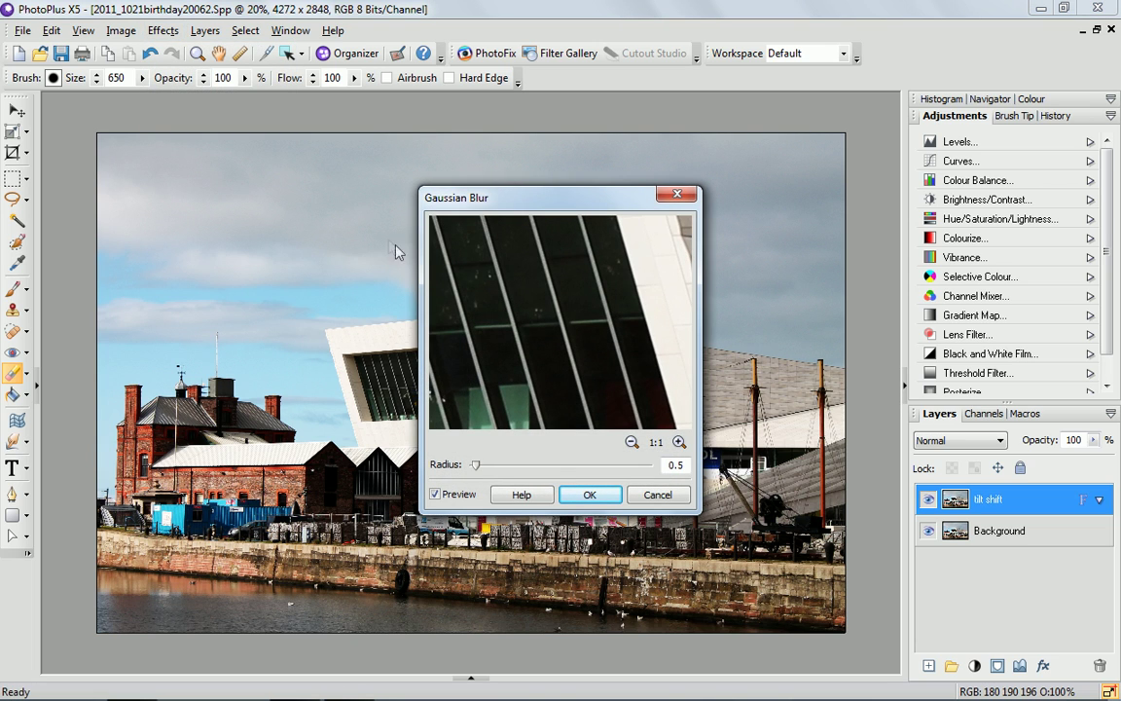
{"action": "left_click_drag", "start_coordinate": [477, 469], "coordinate": [576, 472]}
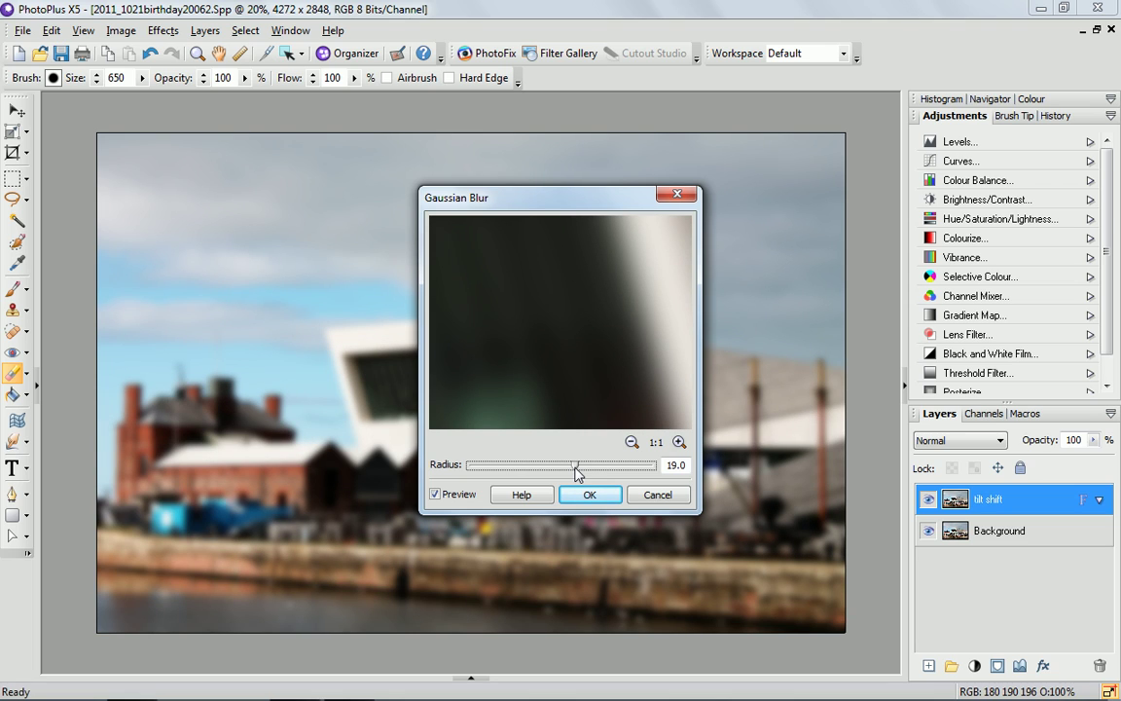
{"action": "left_click_drag", "start_coordinate": [576, 472], "coordinate": [581, 473]}
{"action": "left_click", "coordinate": [589, 495]}
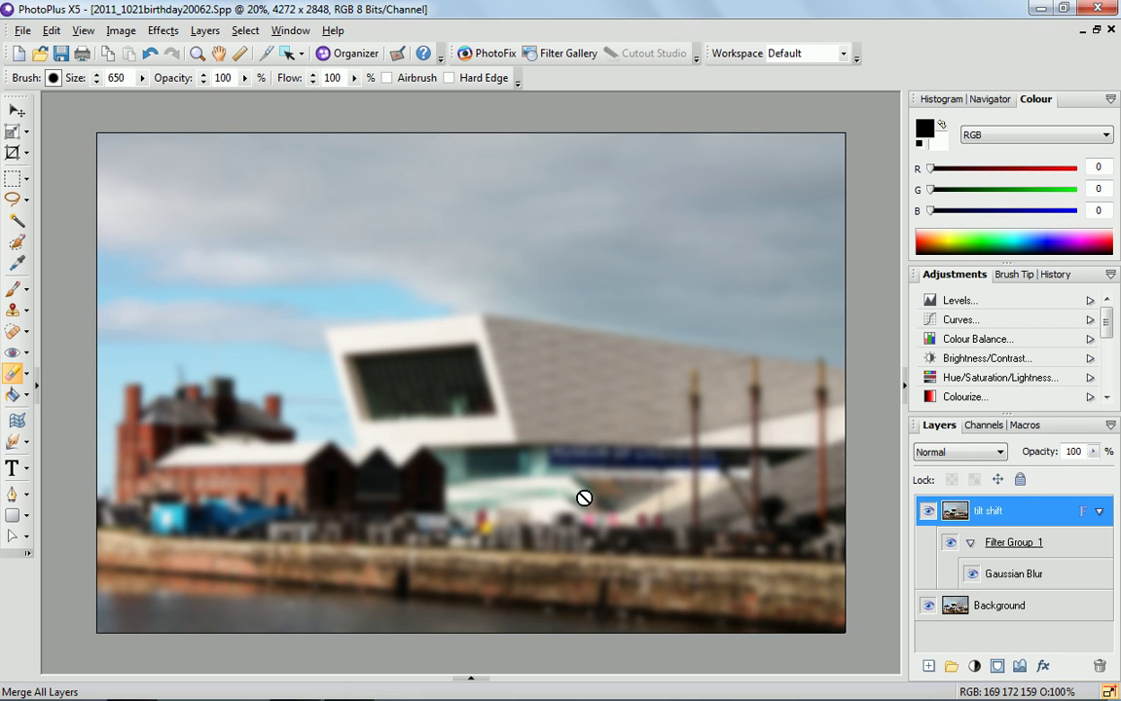
Give the tilt shift layer a Hide All black mask so the blur disappears.
{"action": "left_click", "coordinate": [213, 32]}
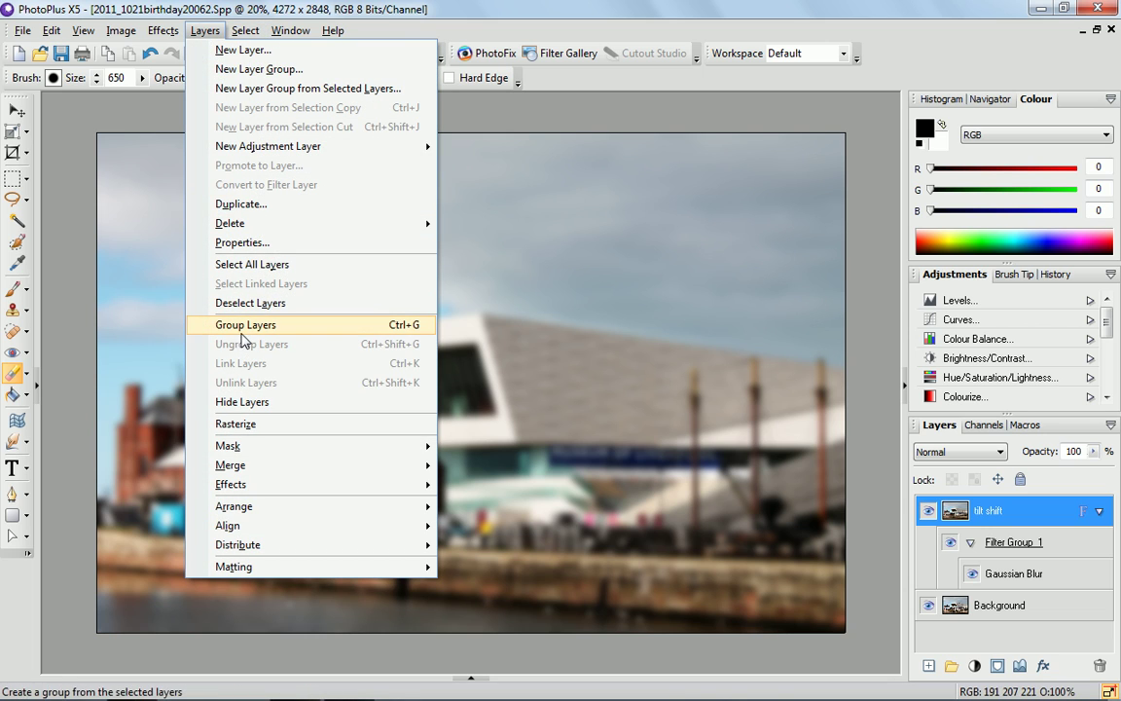
{"action": "mouse_move", "coordinate": [238, 447]}
{"action": "mouse_move", "coordinate": [541, 456]}
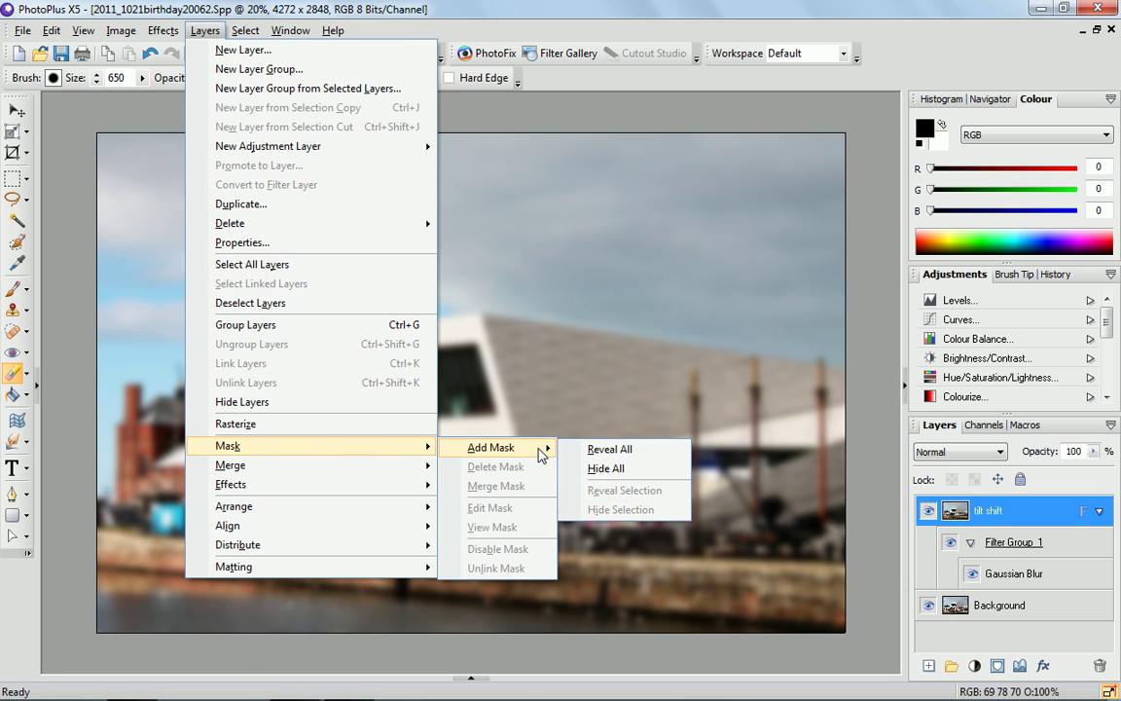
{"action": "left_click", "coordinate": [605, 469]}
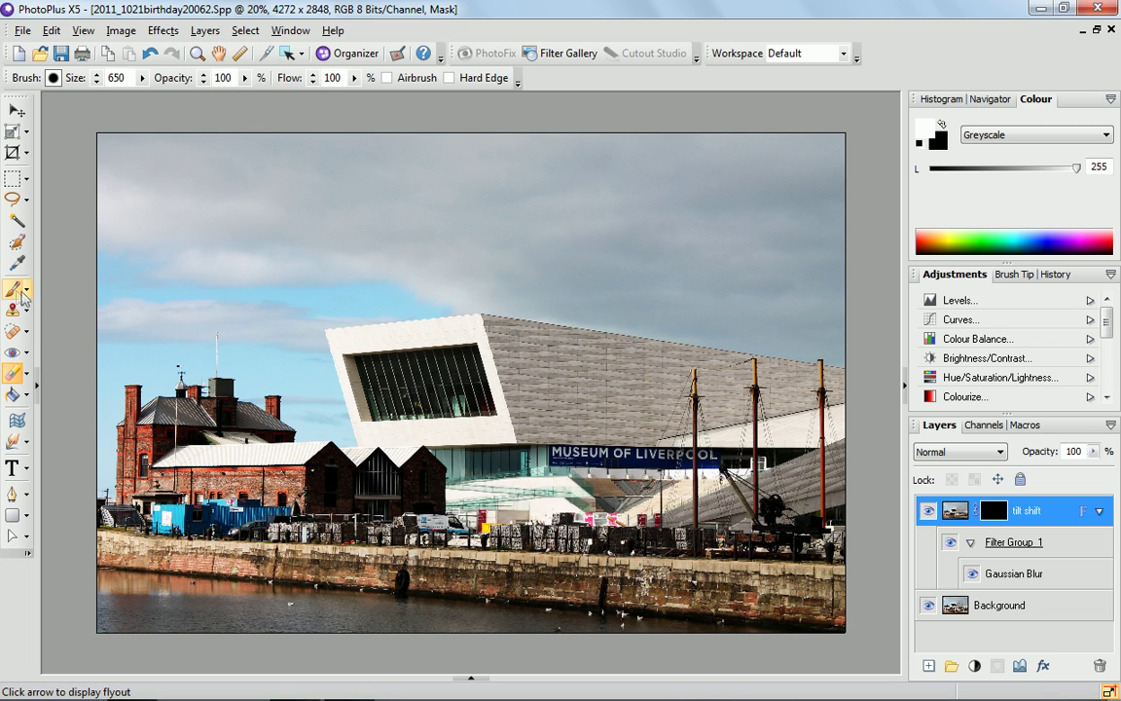
{"action": "left_click", "coordinate": [15, 292]}
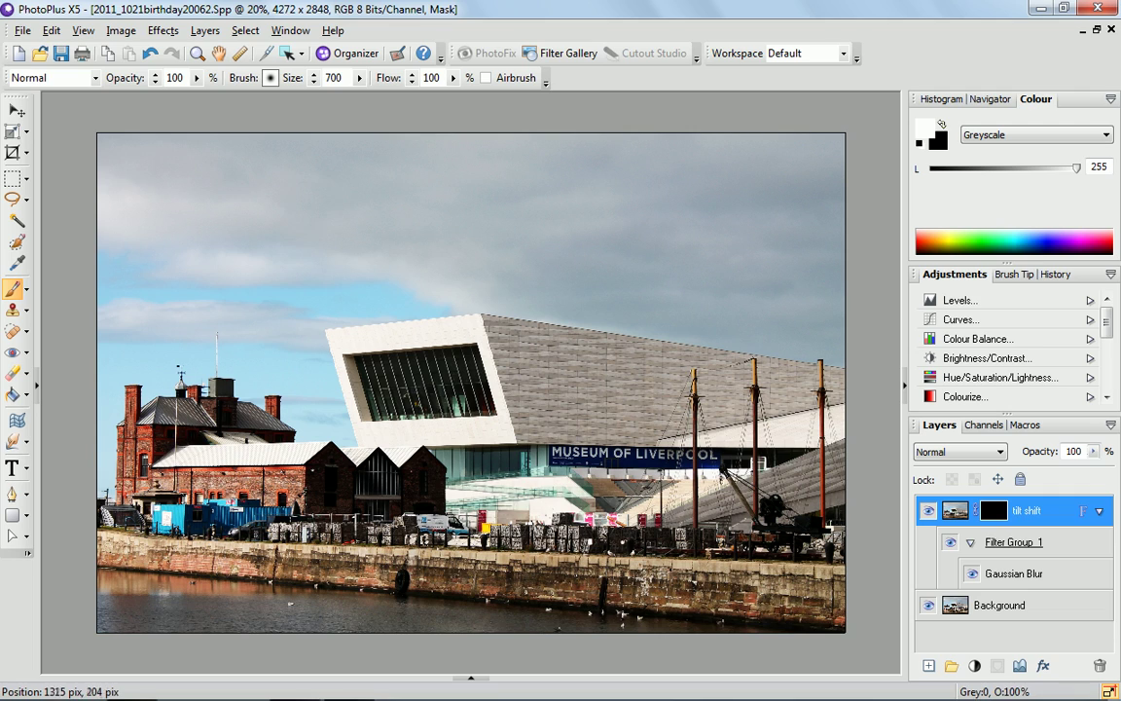
With a size-850 brush, paint the mask white over the museum's window and glass front.
{"action": "mouse_move", "coordinate": [359, 78]}
{"action": "left_mouse_down"}
{"action": "mouse_move", "coordinate": [466, 100]}
{"action": "mouse_move", "coordinate": [461, 110]}
{"action": "left_mouse_up"}
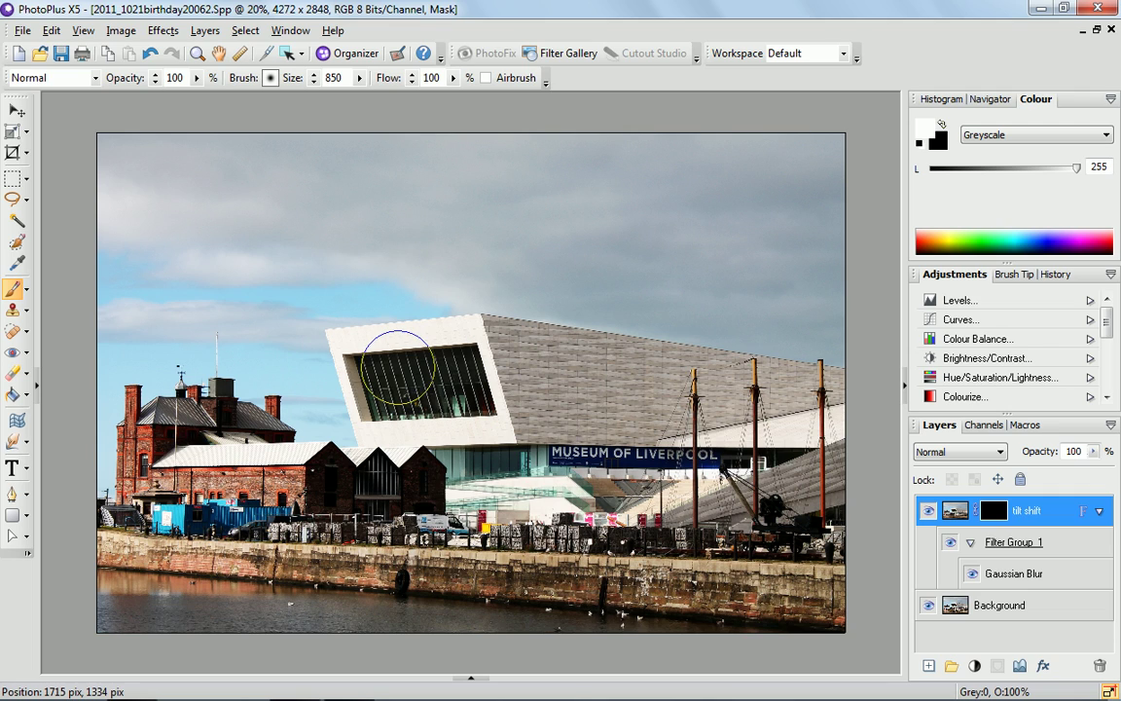
{"action": "mouse_move", "coordinate": [429, 362]}
{"action": "left_mouse_down"}
{"action": "mouse_move", "coordinate": [389, 329]}
{"action": "mouse_move", "coordinate": [423, 345]}
{"action": "mouse_move", "coordinate": [359, 354]}
{"action": "mouse_move", "coordinate": [394, 326]}
{"action": "mouse_move", "coordinate": [508, 323]}
{"action": "mouse_move", "coordinate": [559, 335]}
{"action": "mouse_move", "coordinate": [637, 393]}
{"action": "mouse_move", "coordinate": [457, 365]}
{"action": "mouse_move", "coordinate": [399, 379]}
{"action": "mouse_move", "coordinate": [336, 370]}
{"action": "mouse_move", "coordinate": [368, 402]}
{"action": "mouse_move", "coordinate": [506, 394]}
{"action": "mouse_move", "coordinate": [759, 416]}
{"action": "mouse_move", "coordinate": [808, 409]}
{"action": "mouse_move", "coordinate": [681, 355]}
{"action": "mouse_move", "coordinate": [785, 336]}
{"action": "left_mouse_up"}
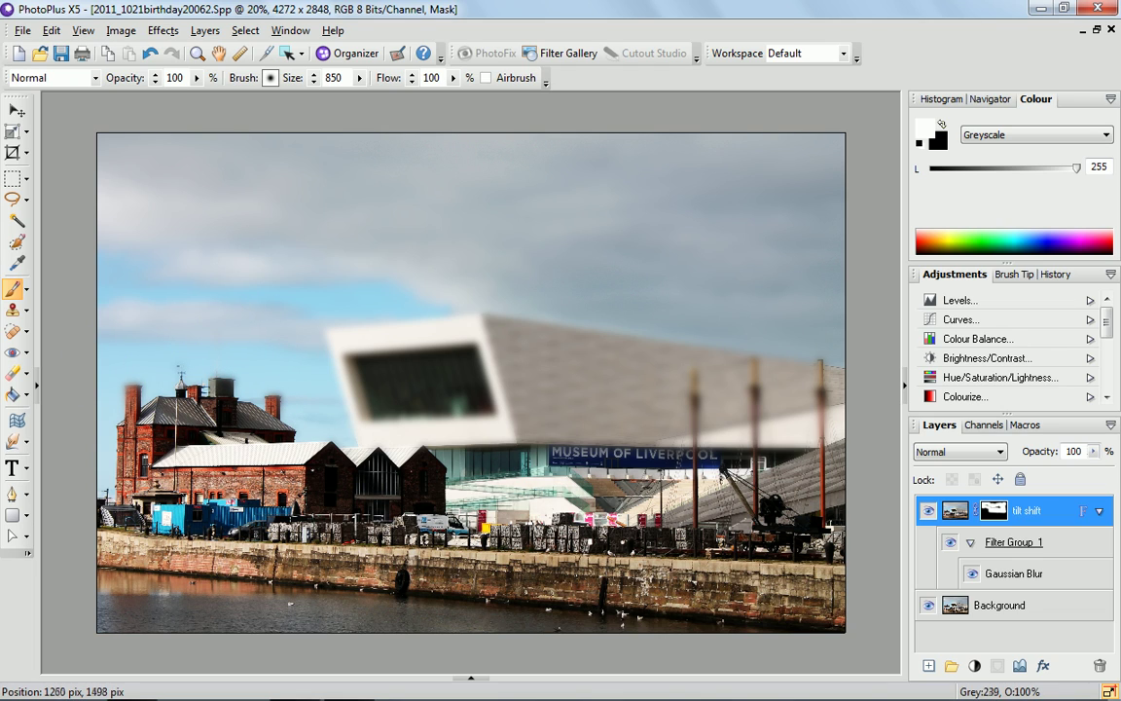
{"action": "mouse_move", "coordinate": [470, 451]}
{"action": "left_mouse_down"}
{"action": "mouse_move", "coordinate": [494, 483]}
{"action": "mouse_move", "coordinate": [793, 485]}
{"action": "mouse_move", "coordinate": [769, 425]}
{"action": "mouse_move", "coordinate": [657, 447]}
{"action": "mouse_move", "coordinate": [463, 377]}
{"action": "mouse_move", "coordinate": [442, 393]}
{"action": "mouse_move", "coordinate": [329, 358]}
{"action": "left_mouse_up"}
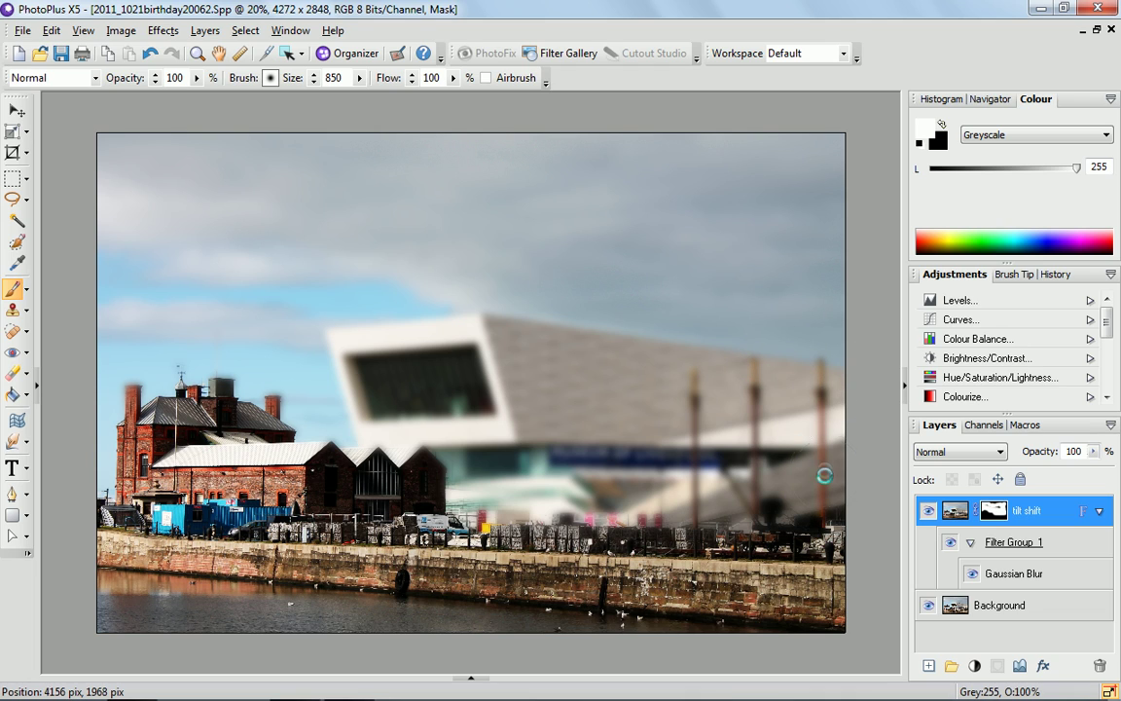
Paint the mask over the lower-right and lower-left quay wall and water.
{"action": "left_click_drag", "start_coordinate": [880, 613], "coordinate": [636, 611]}
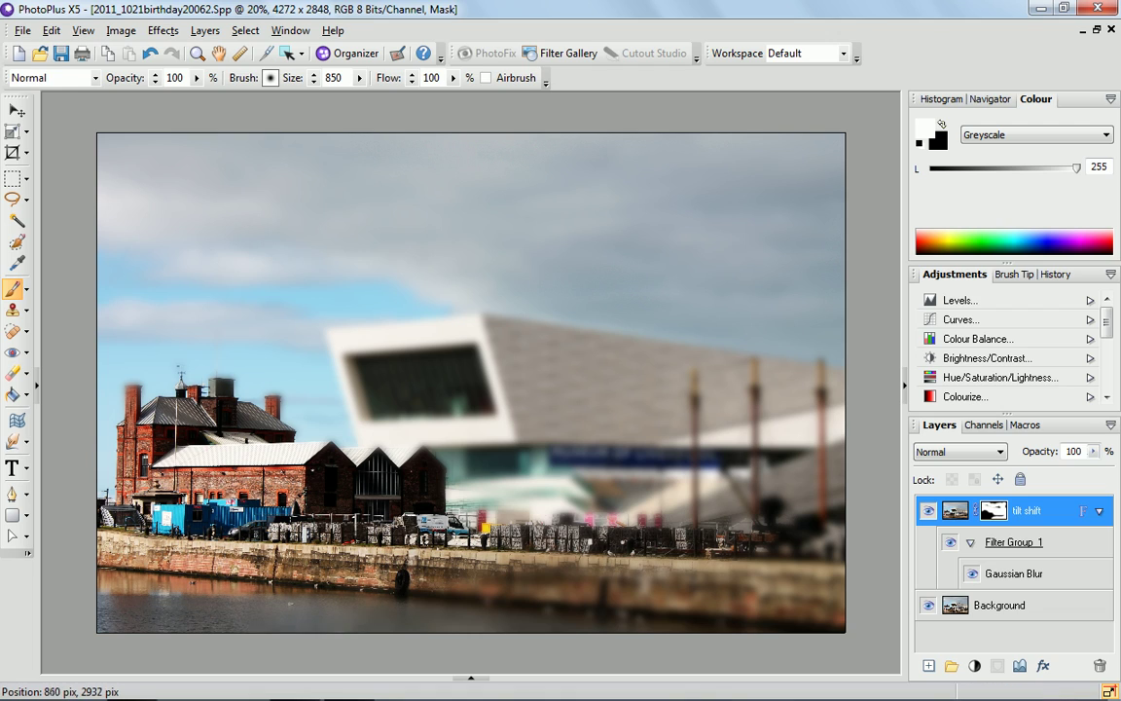
{"action": "mouse_move", "coordinate": [150, 571]}
{"action": "left_mouse_down"}
{"action": "mouse_move", "coordinate": [111, 583]}
{"action": "mouse_move", "coordinate": [95, 515]}
{"action": "mouse_move", "coordinate": [107, 520]}
{"action": "left_mouse_up"}
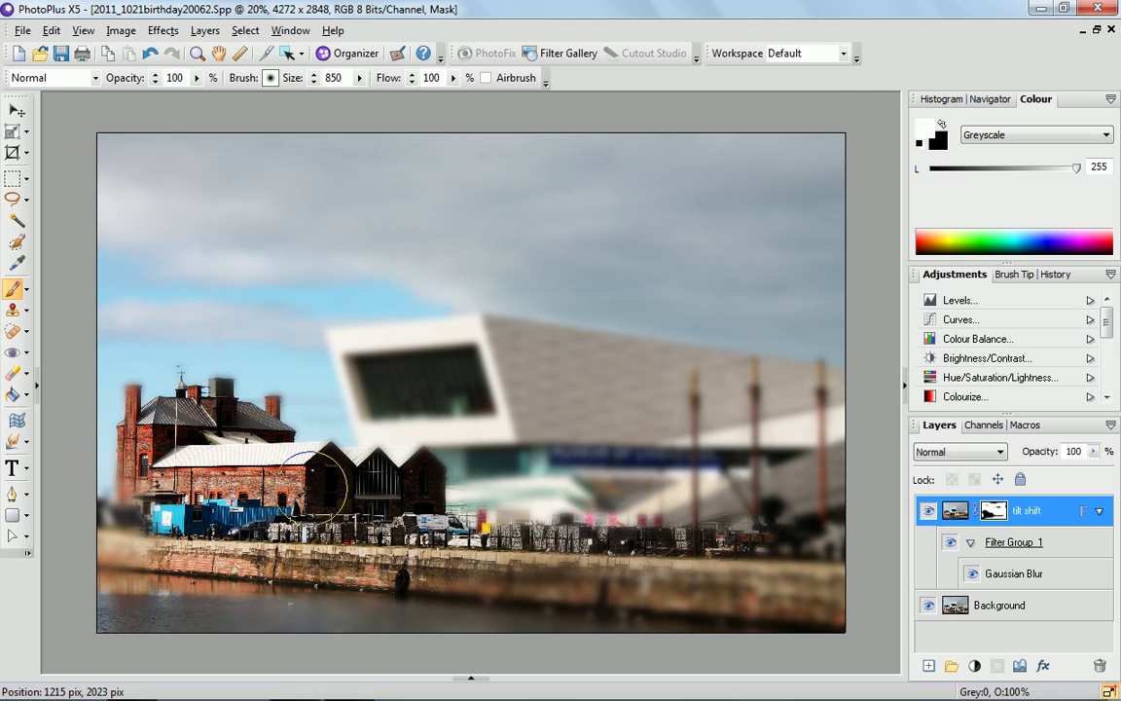
{"action": "left_click", "coordinate": [38, 381]}
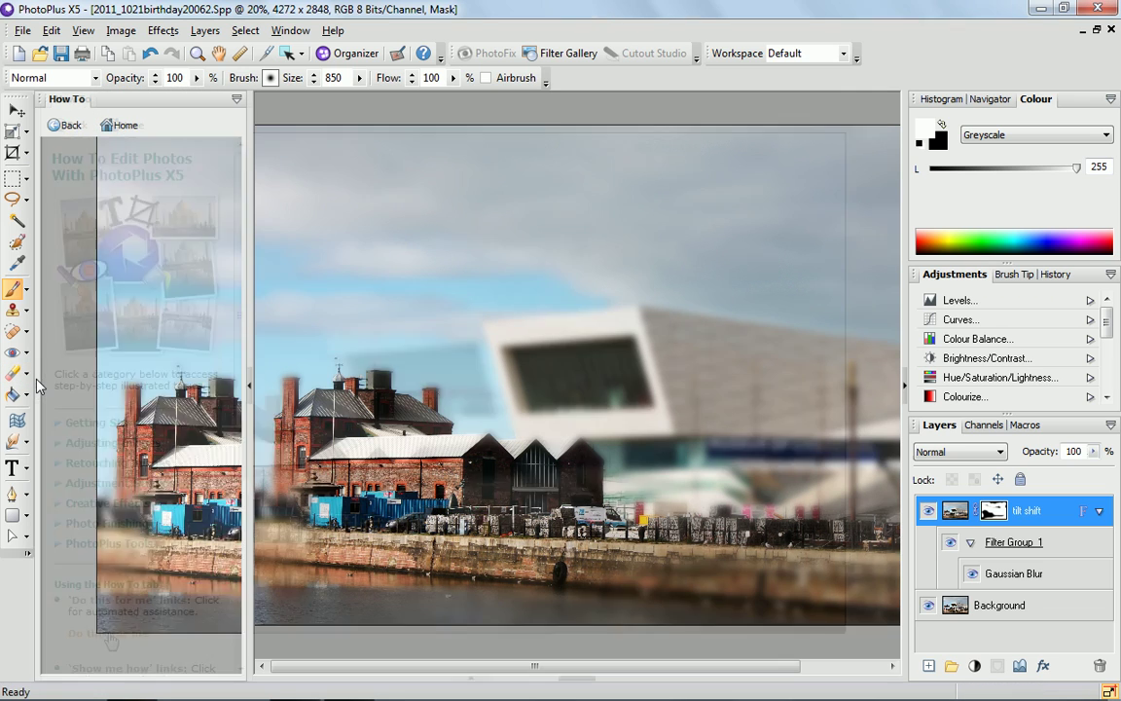
{"action": "scroll", "coordinate": [199, 321], "scroll_direction": "down", "scroll_amount": 2}
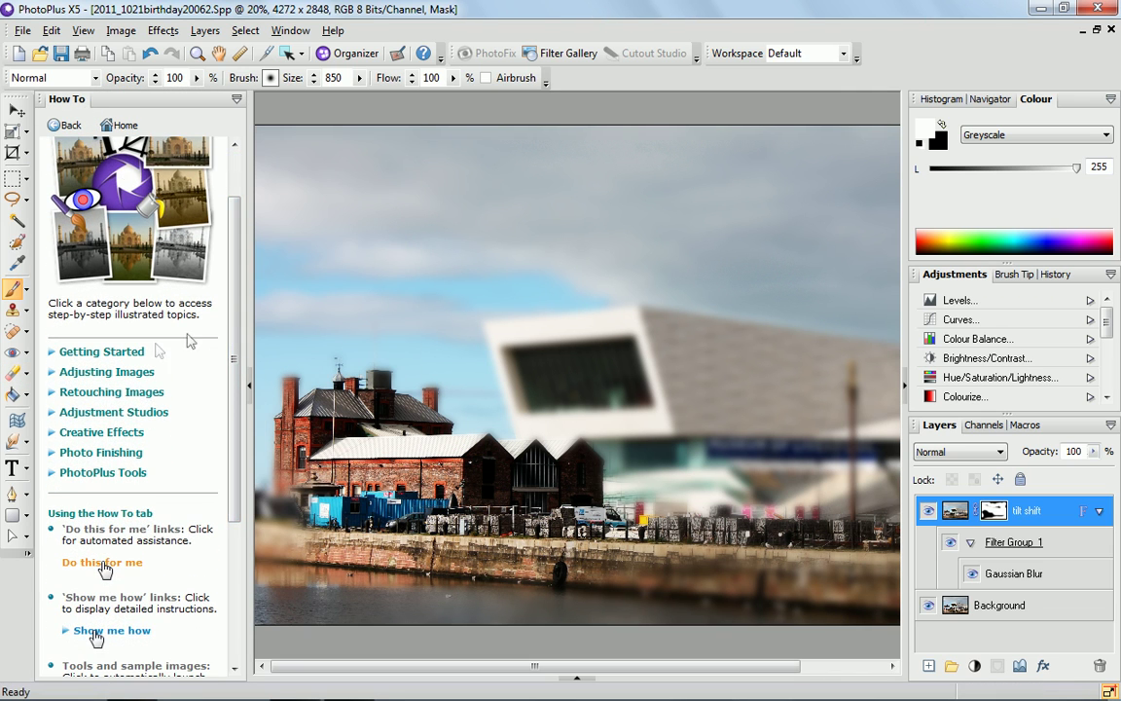
{"action": "left_click", "coordinate": [129, 414]}
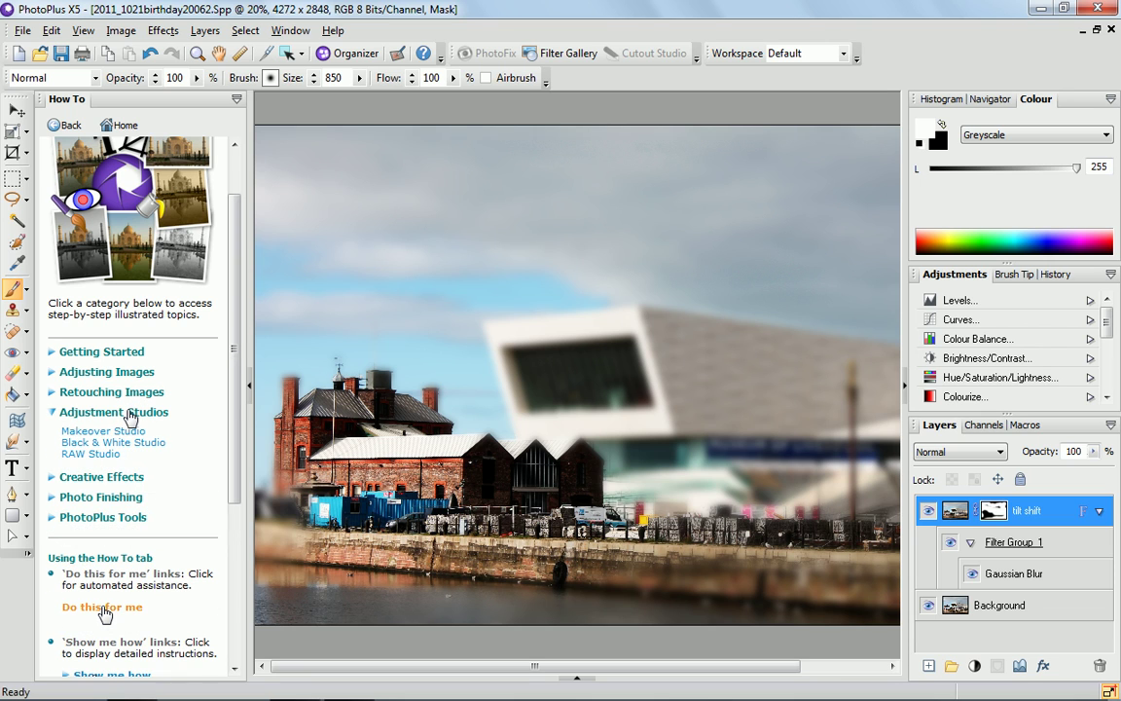
{"action": "left_click", "coordinate": [103, 431]}
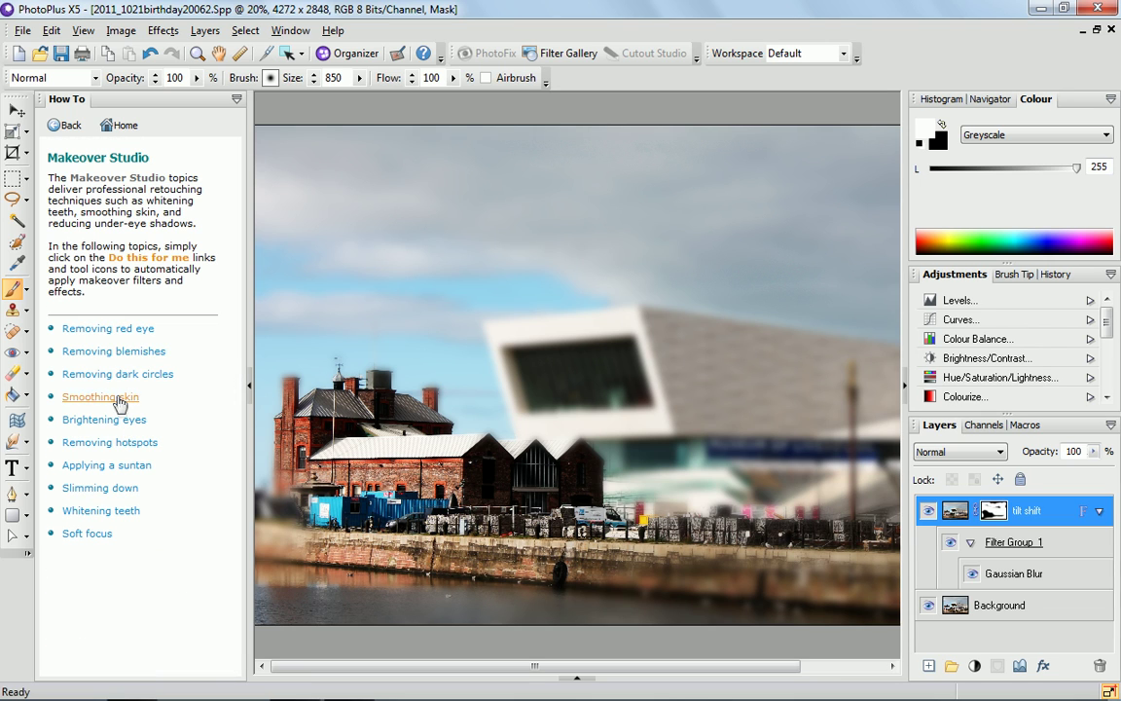
{"action": "left_click", "coordinate": [112, 394]}
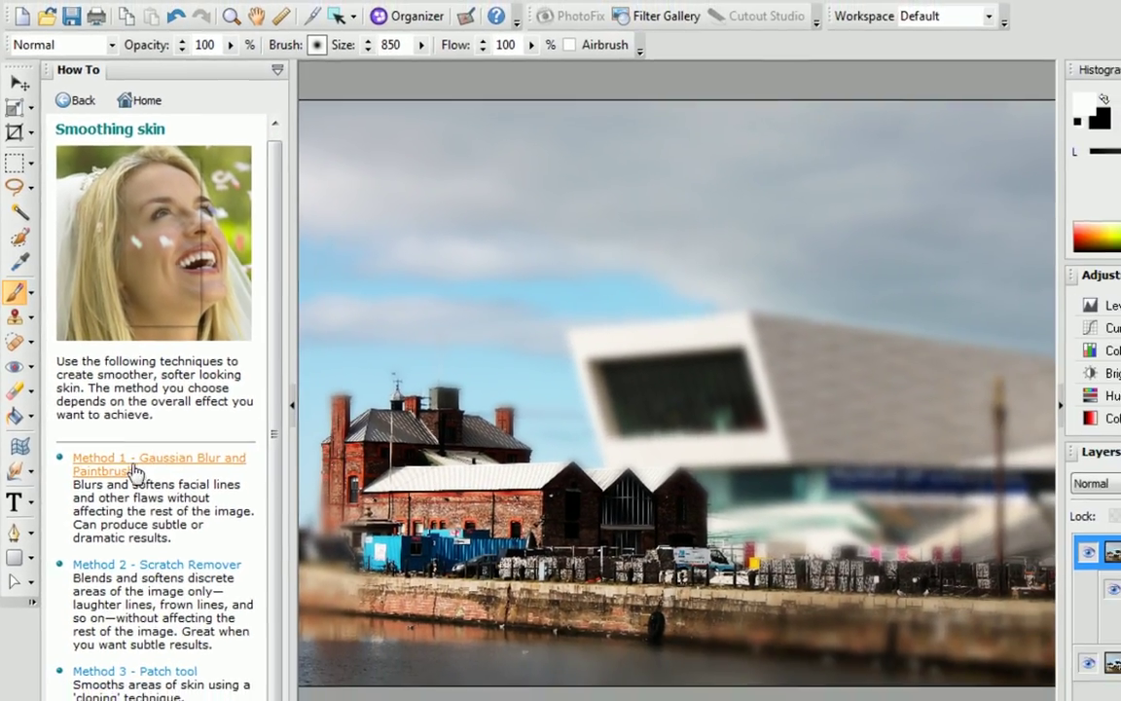
{"action": "left_click", "coordinate": [182, 543]}
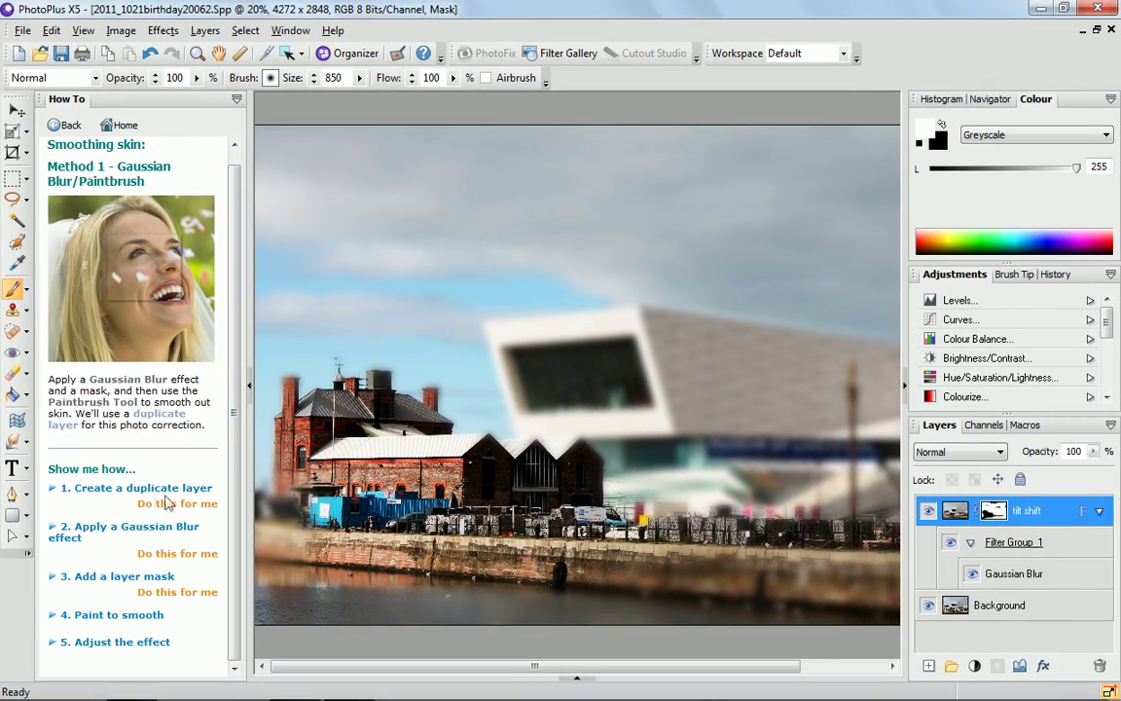
{"action": "left_click", "coordinate": [146, 487]}
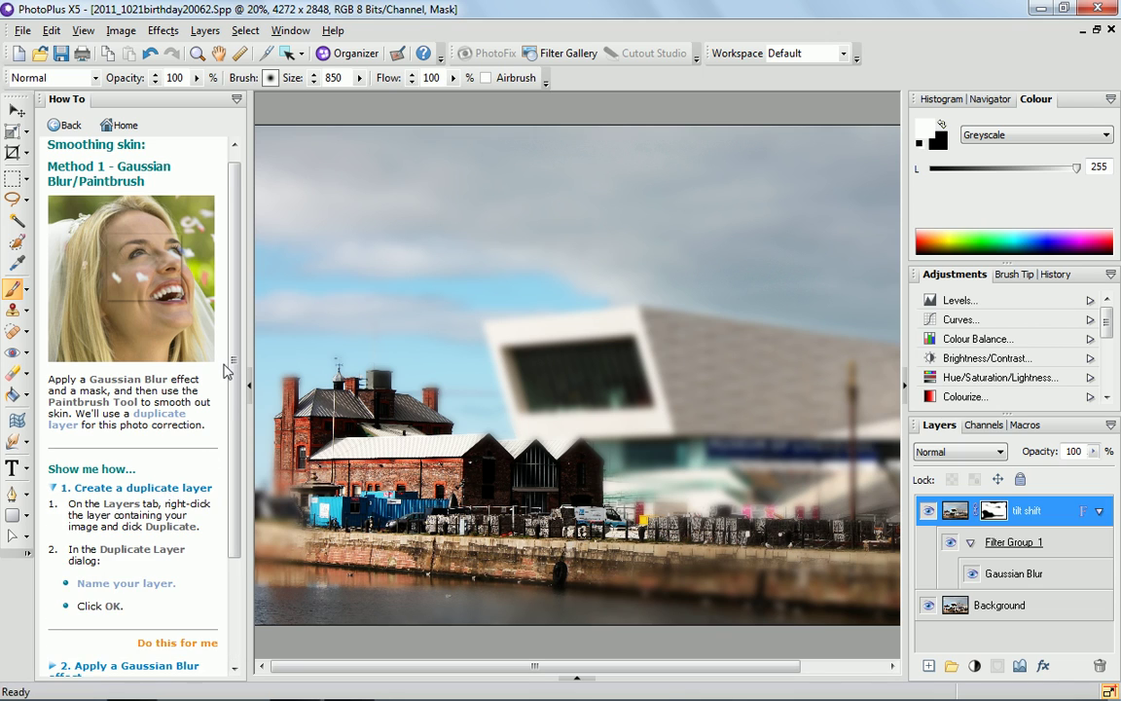
{"action": "scroll", "coordinate": [226, 428], "scroll_direction": "down", "scroll_amount": 2}
{"action": "scroll", "coordinate": [227, 428], "scroll_direction": "down", "scroll_amount": 2}
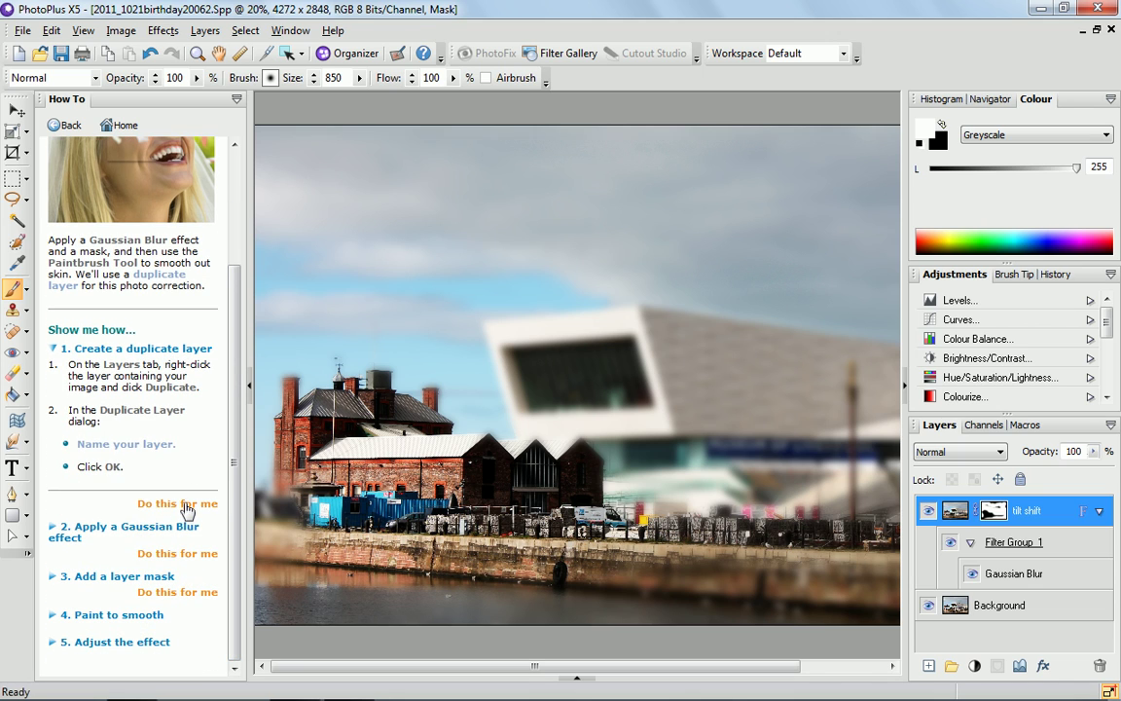
{"action": "left_click", "coordinate": [137, 528]}
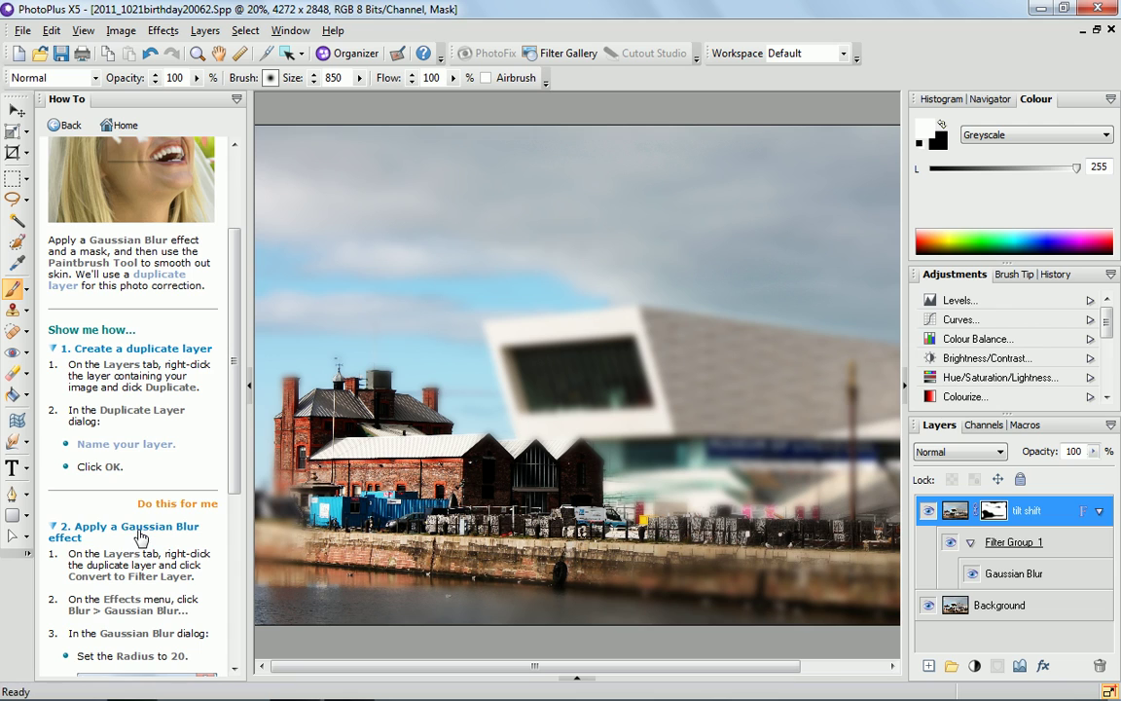
{"action": "scroll", "coordinate": [225, 428], "scroll_direction": "down", "scroll_amount": 10}
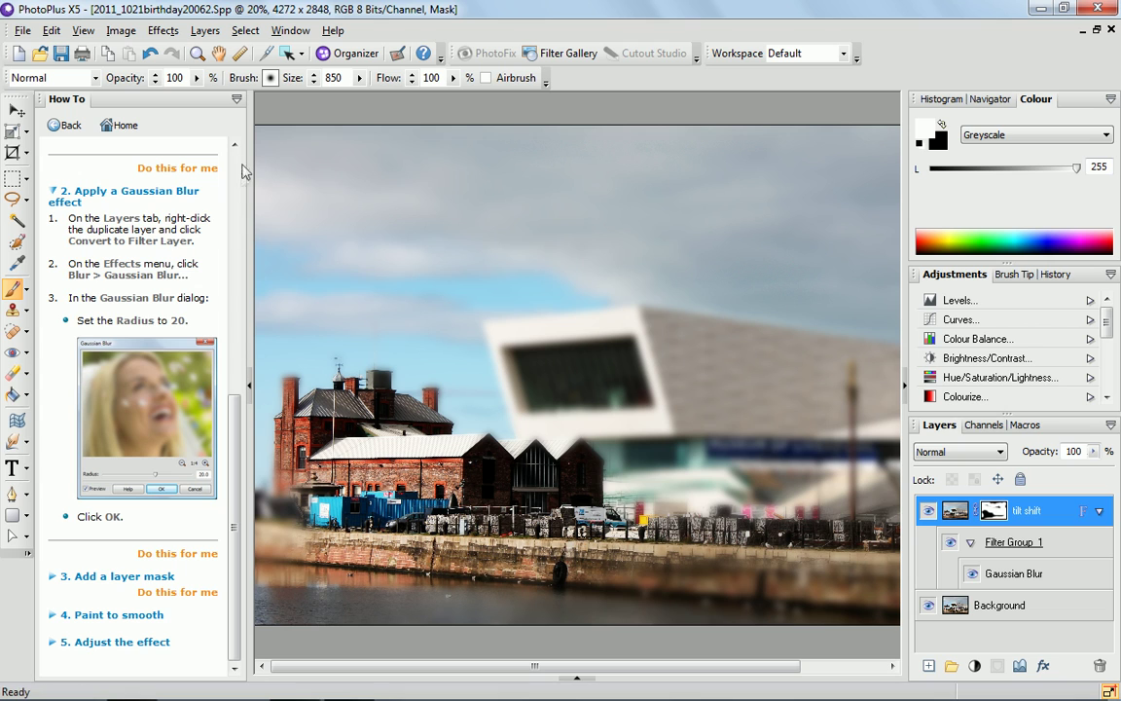
{"action": "scroll", "coordinate": [241, 160], "scroll_direction": "up", "scroll_amount": 15}
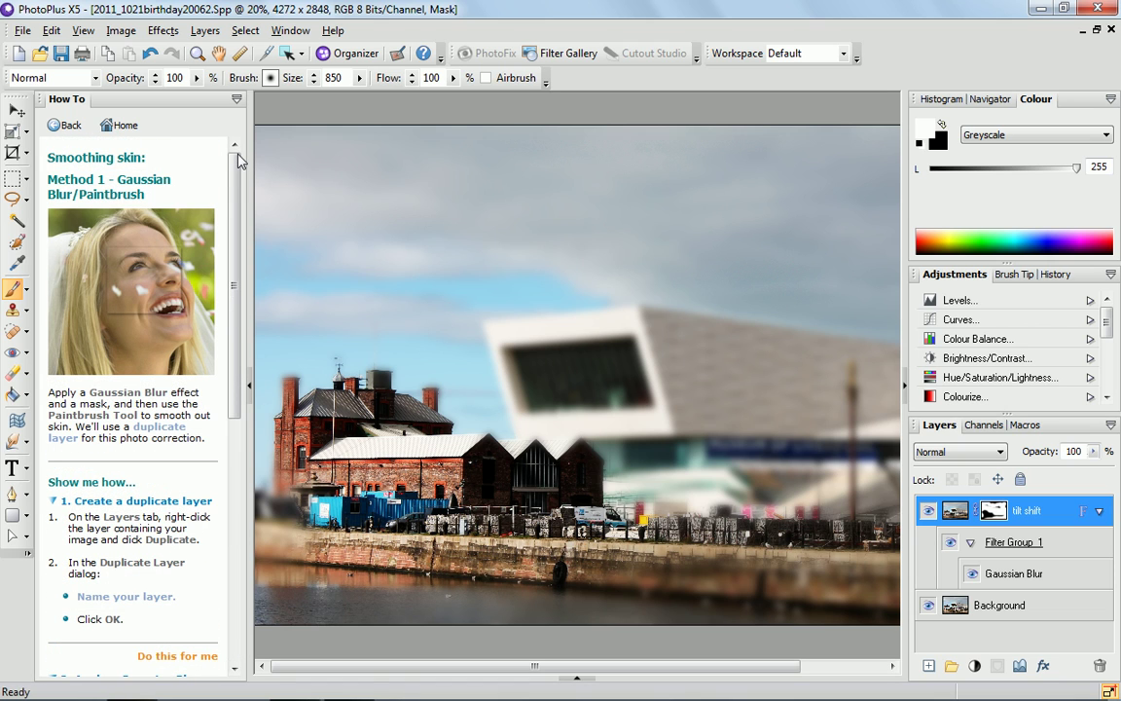
{"action": "left_click", "coordinate": [248, 384]}
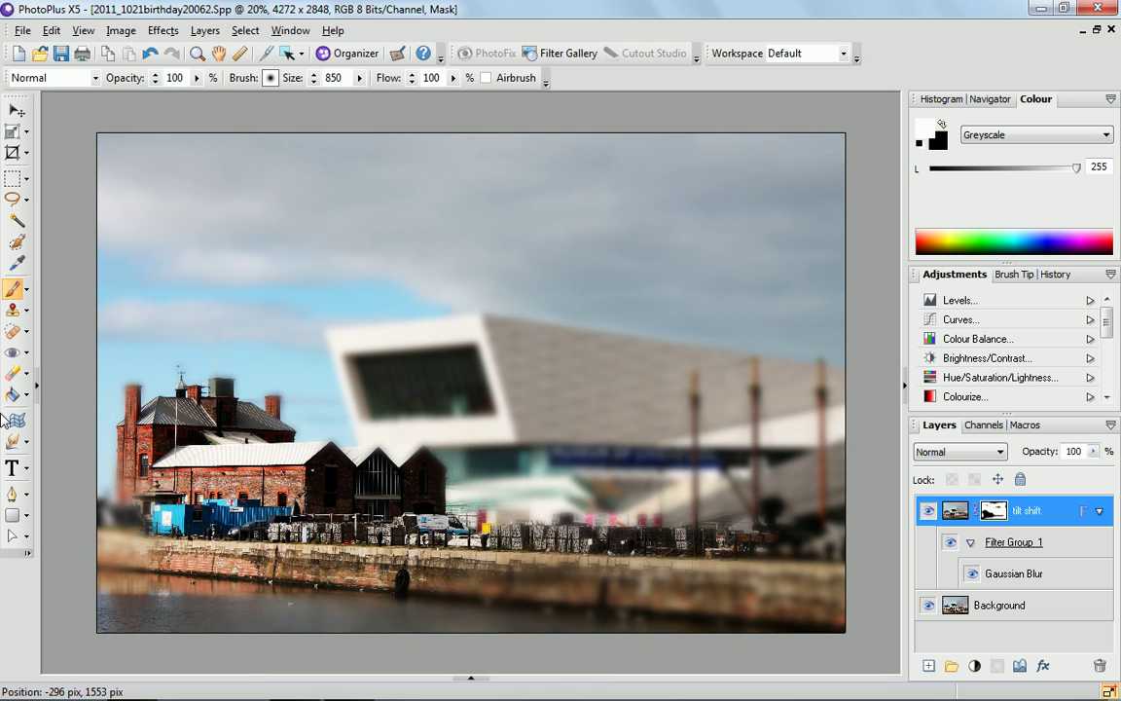